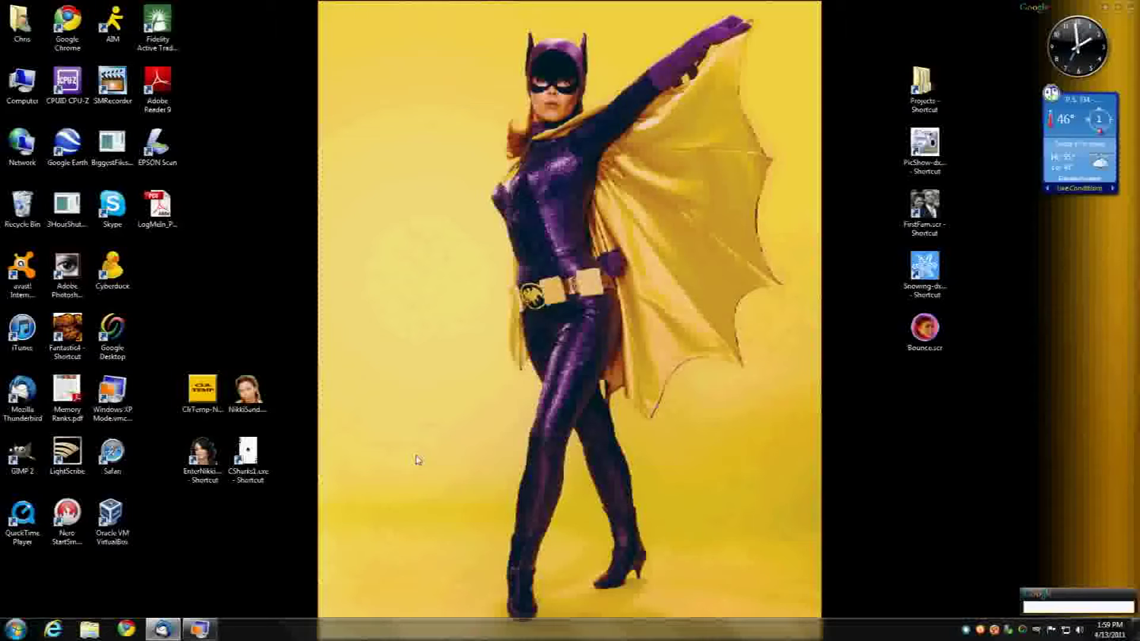
Step: View the Windows XP Mode desktop, magnify the screen to 200%, and minimize the virtual PC window
{"action": "left_click", "coordinate": [199, 632]}
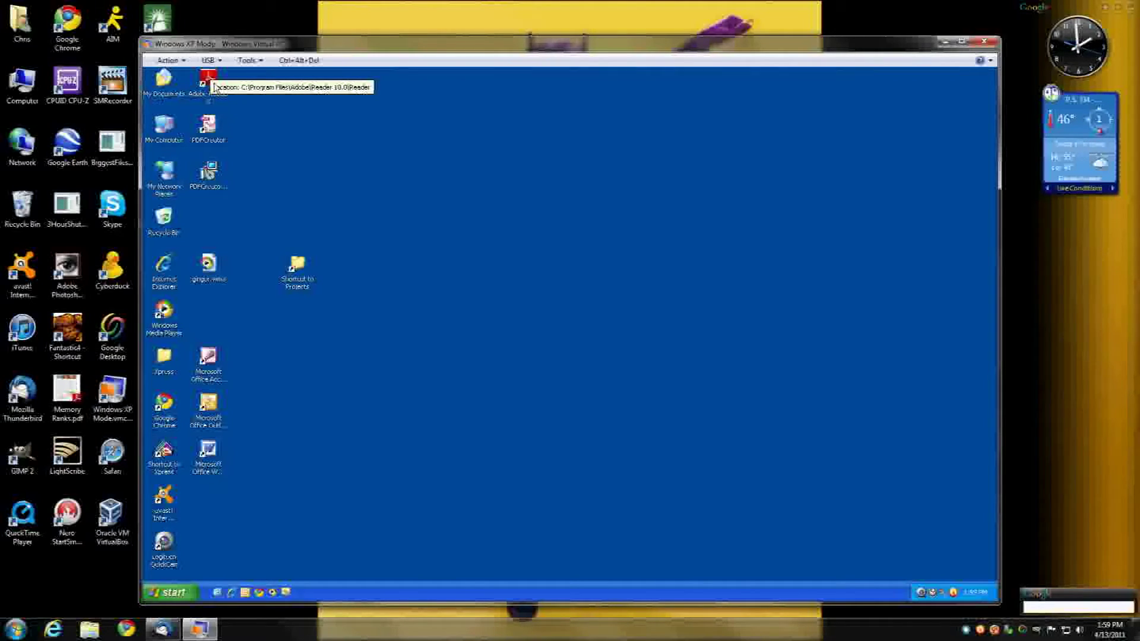
{"action": "key", "text": "super+plus"}
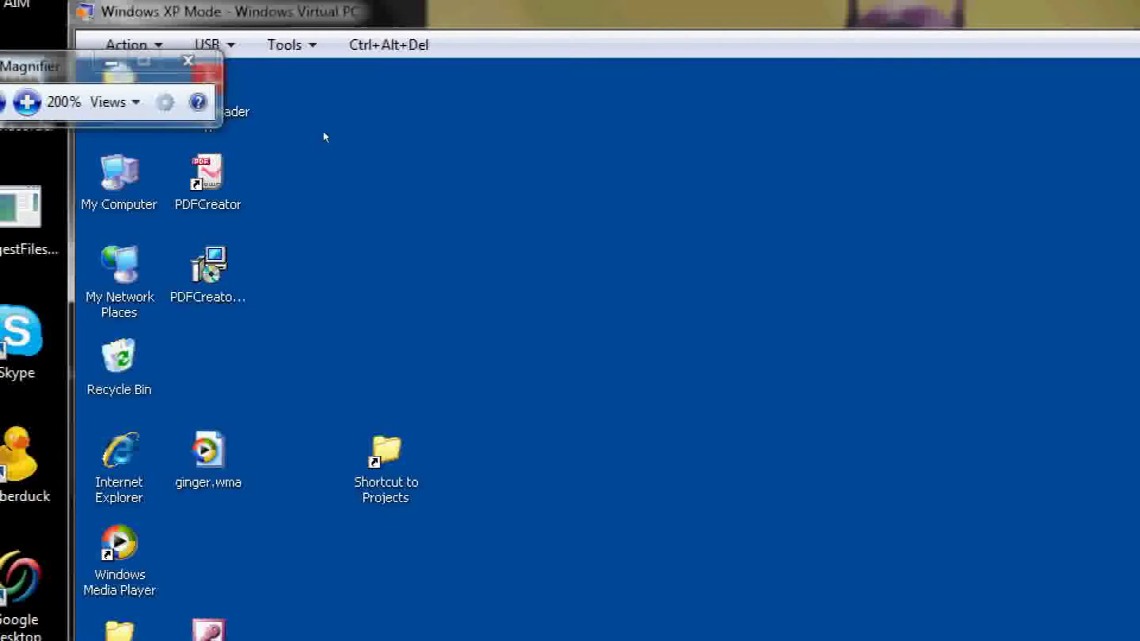
{"action": "left_click", "coordinate": [188, 60]}
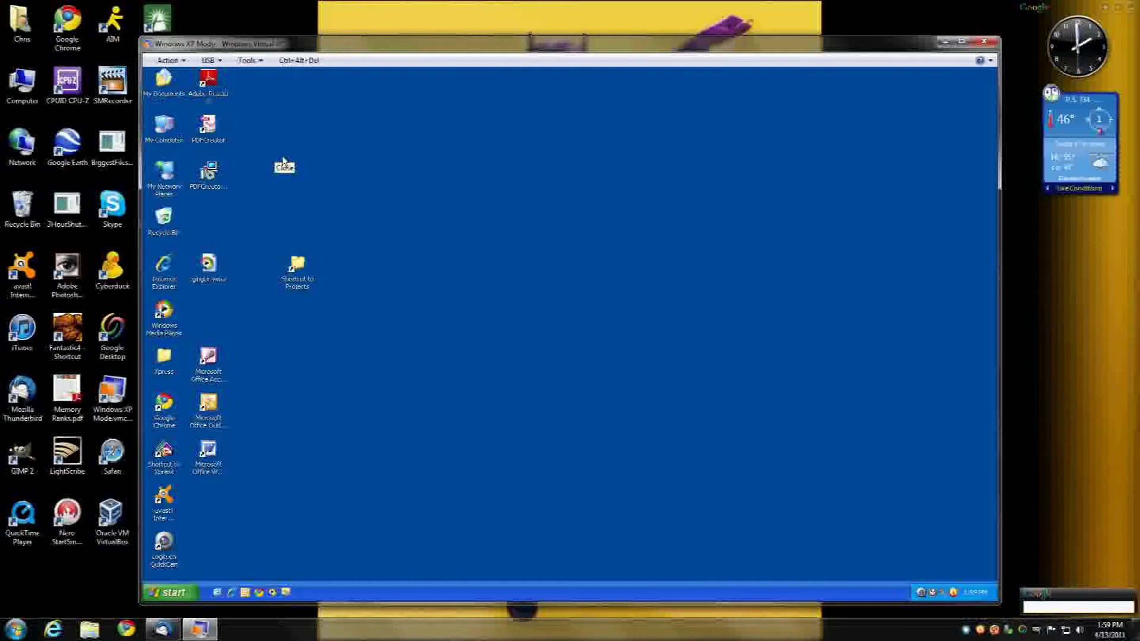
{"action": "key", "text": "super+plus"}
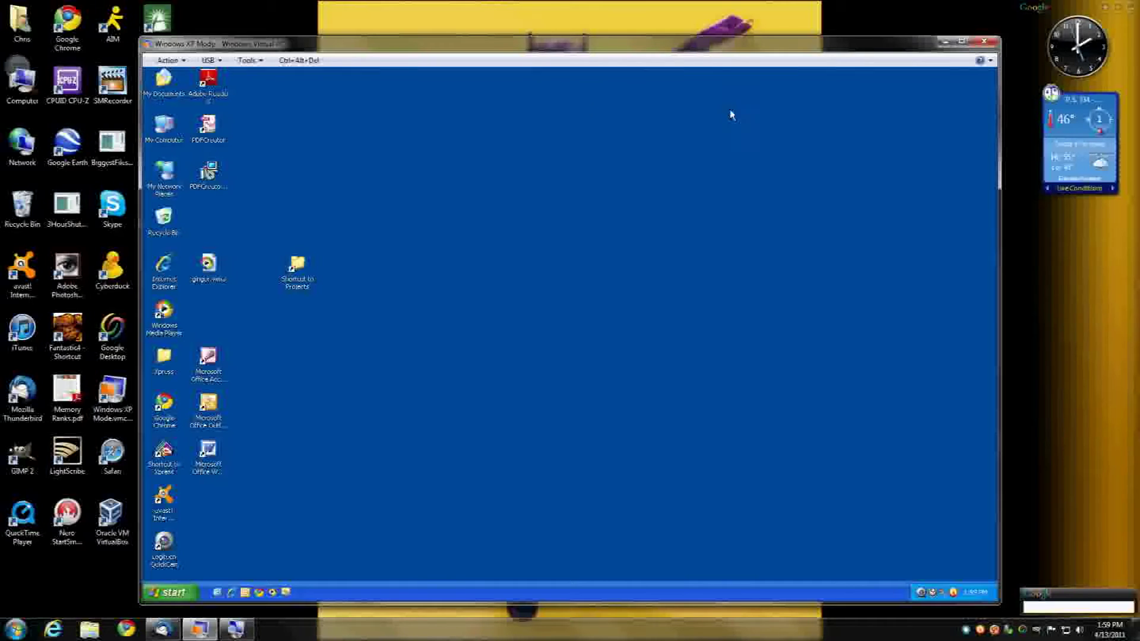
{"action": "left_click", "coordinate": [946, 42]}
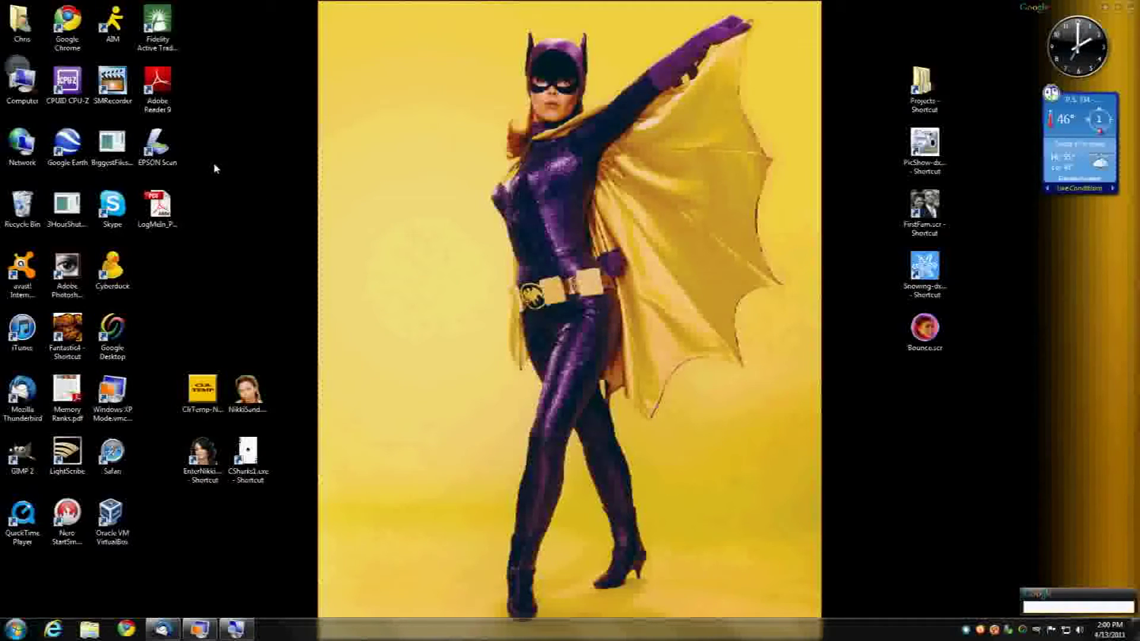
Step: Open the My Pictures folder inside the user's personal folder on the Windows 7 desktop
{"action": "double_click", "coordinate": [22, 27]}
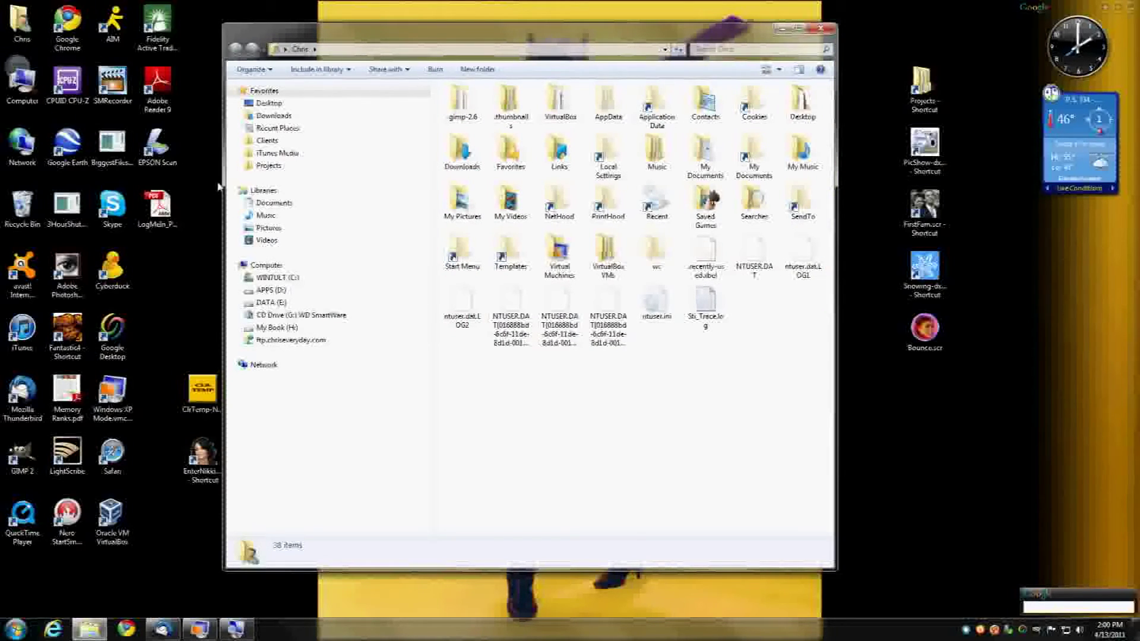
{"action": "double_click", "coordinate": [462, 205]}
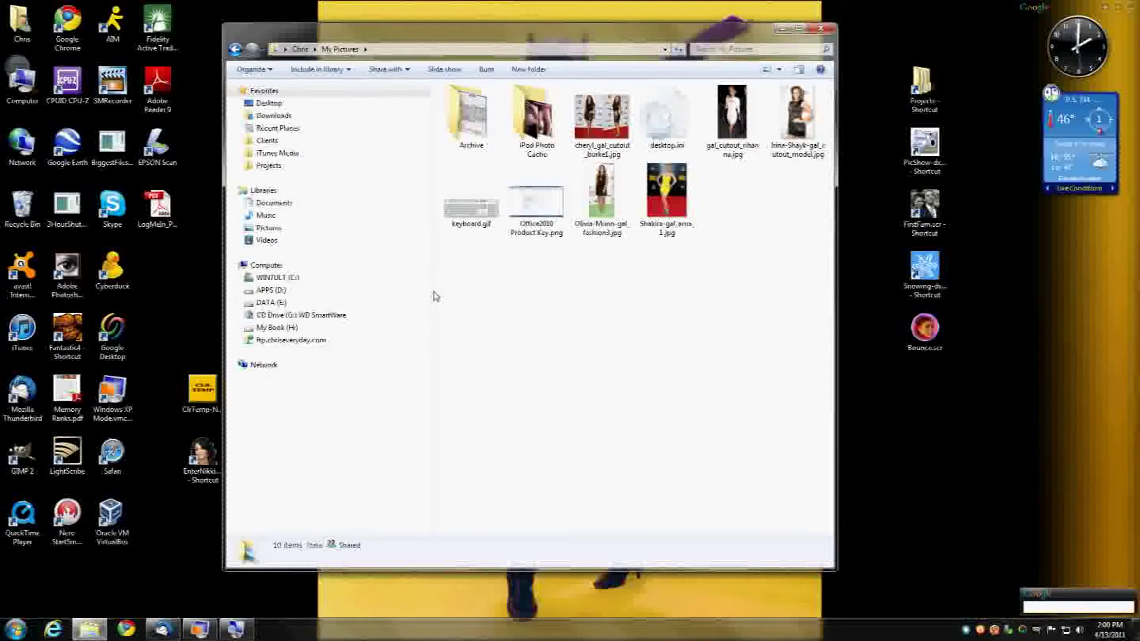
{"action": "left_click", "coordinate": [776, 52]}
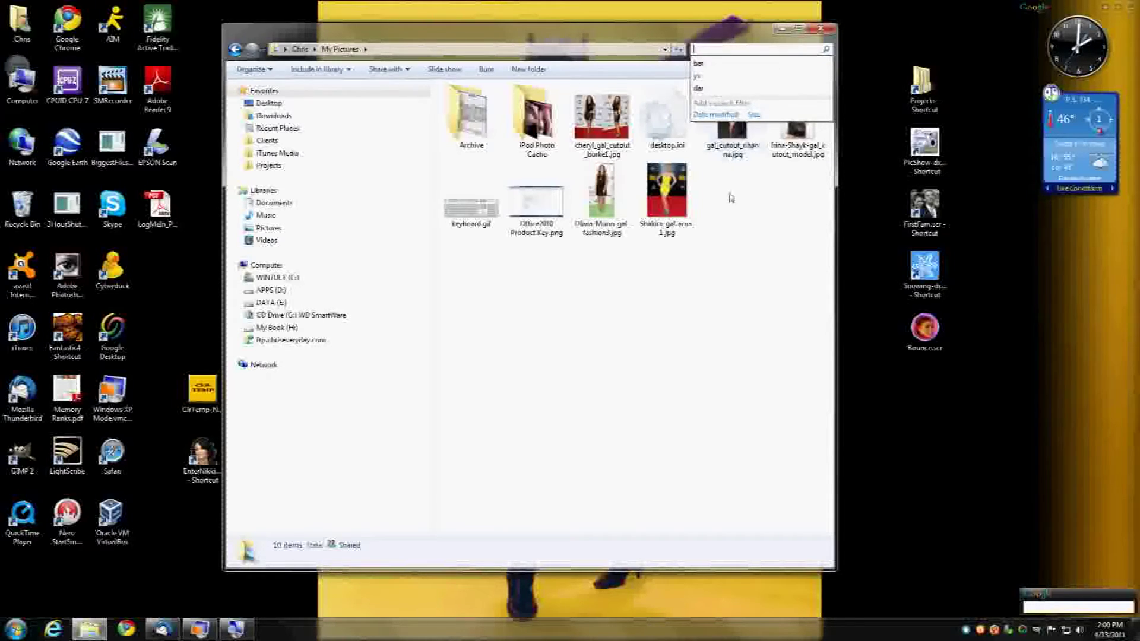
{"action": "left_click", "coordinate": [696, 239]}
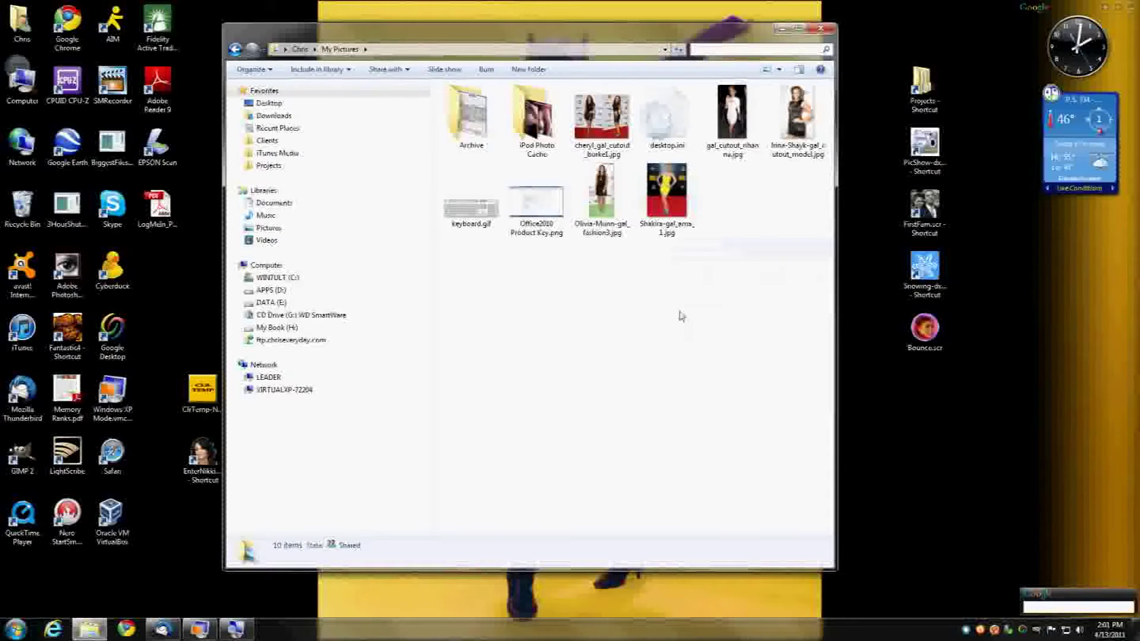
Step: Compress keyboard.gif, Office2010 Product Key.png and the Olivia-Munn and Shakira images into one zipped folder, keeping the suggested name
{"action": "left_click_drag", "start_coordinate": [724, 306], "coordinate": [470, 214]}
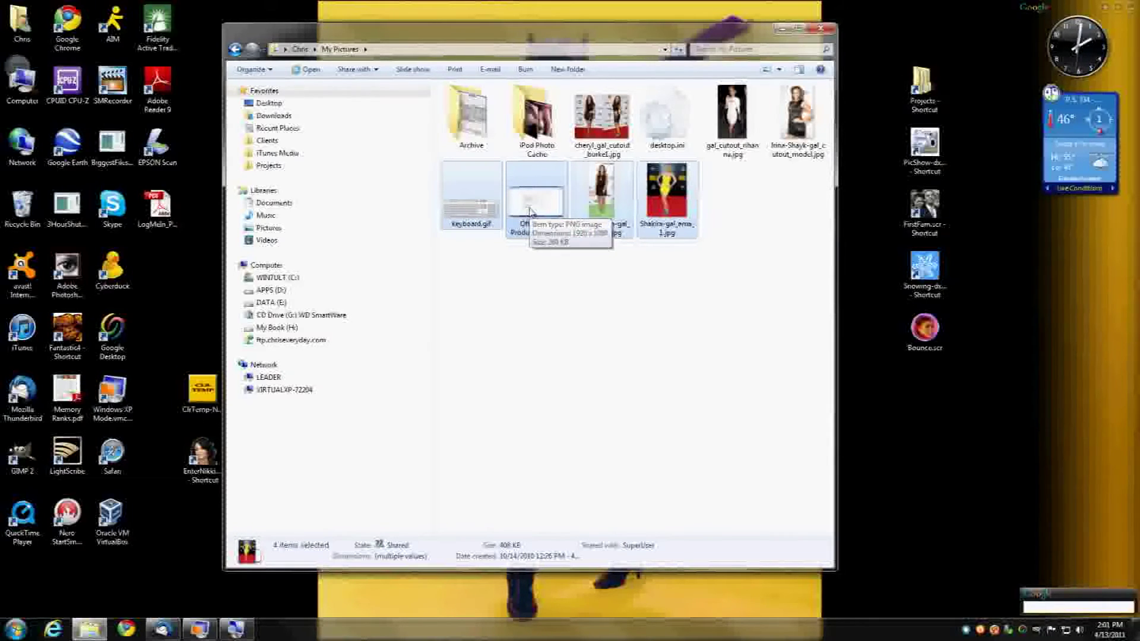
{"action": "right_click", "coordinate": [530, 211]}
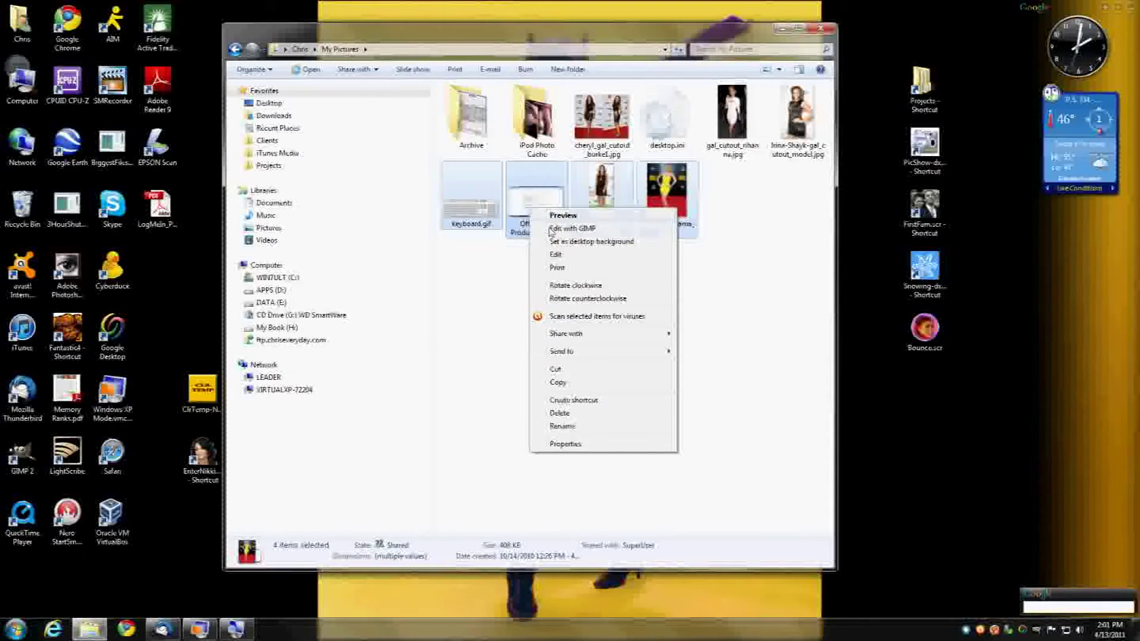
{"action": "mouse_move", "coordinate": [618, 355]}
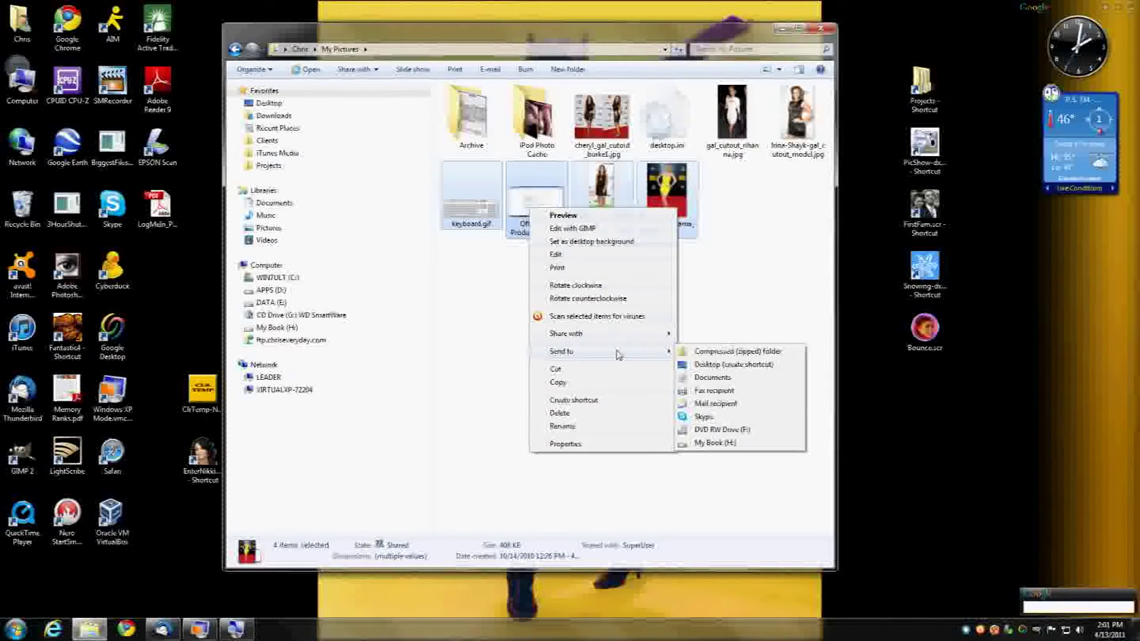
{"action": "left_click", "coordinate": [719, 356]}
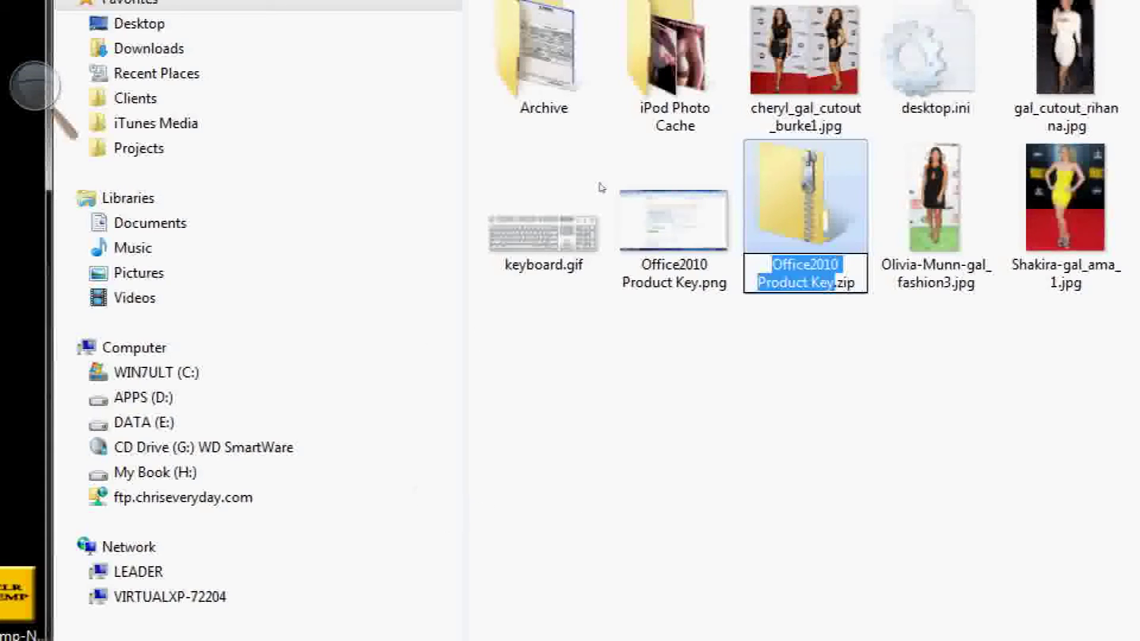
{"action": "key", "text": "Return"}
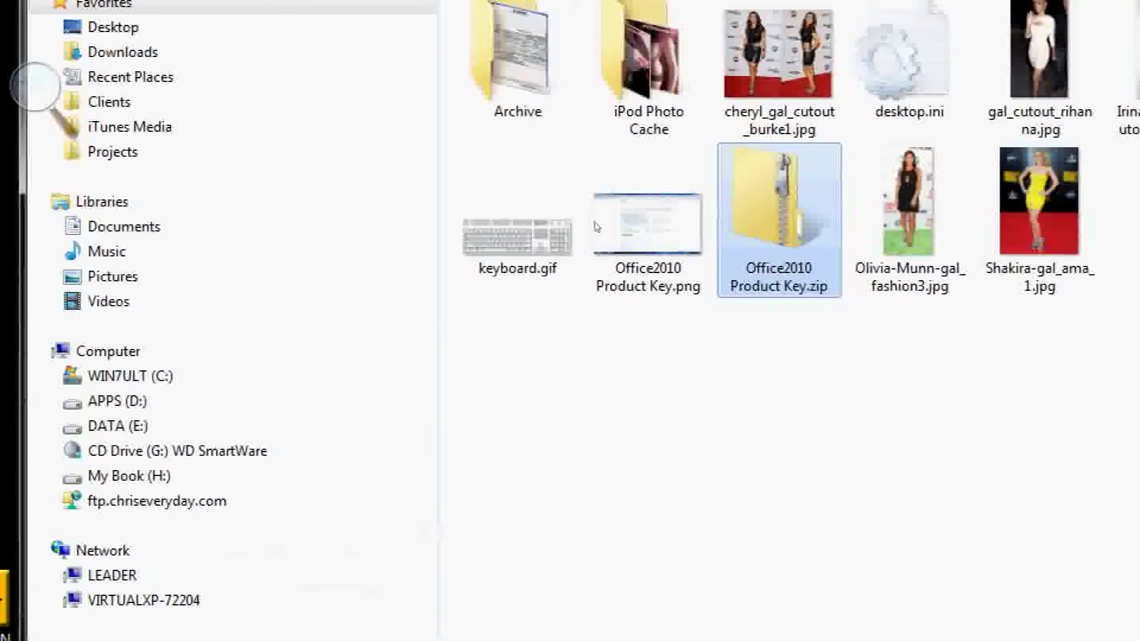
Step: Examine the properties of Office2010 Product Key.zip, then close them and the My Pictures window
{"action": "key", "text": "shift+F10"}
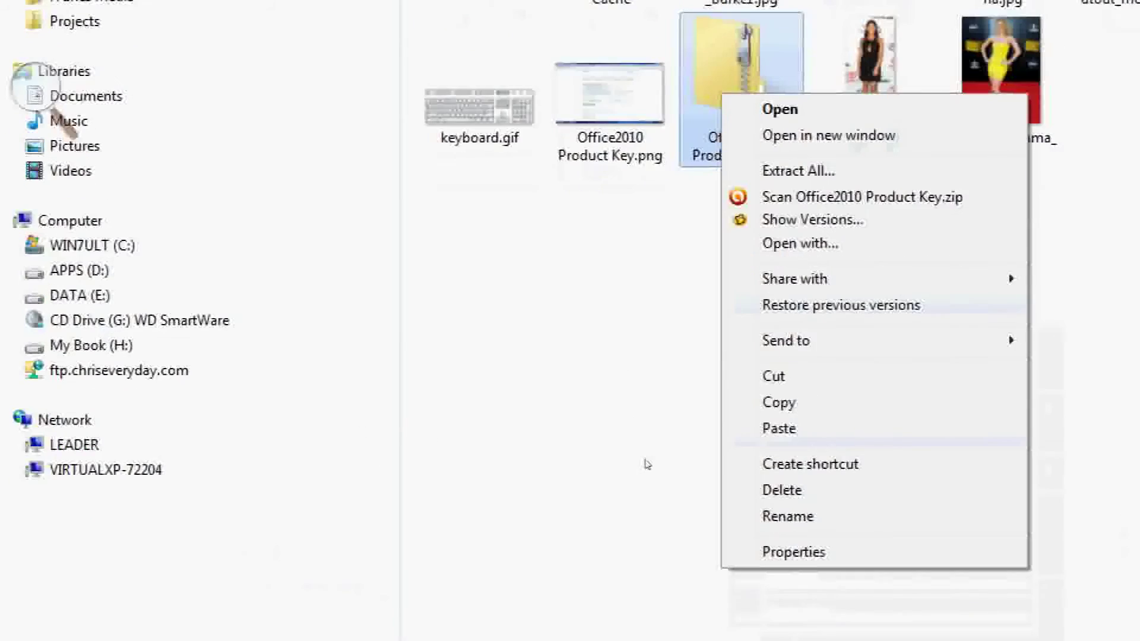
{"action": "key", "text": "Down"}
{"action": "key", "text": "Return"}
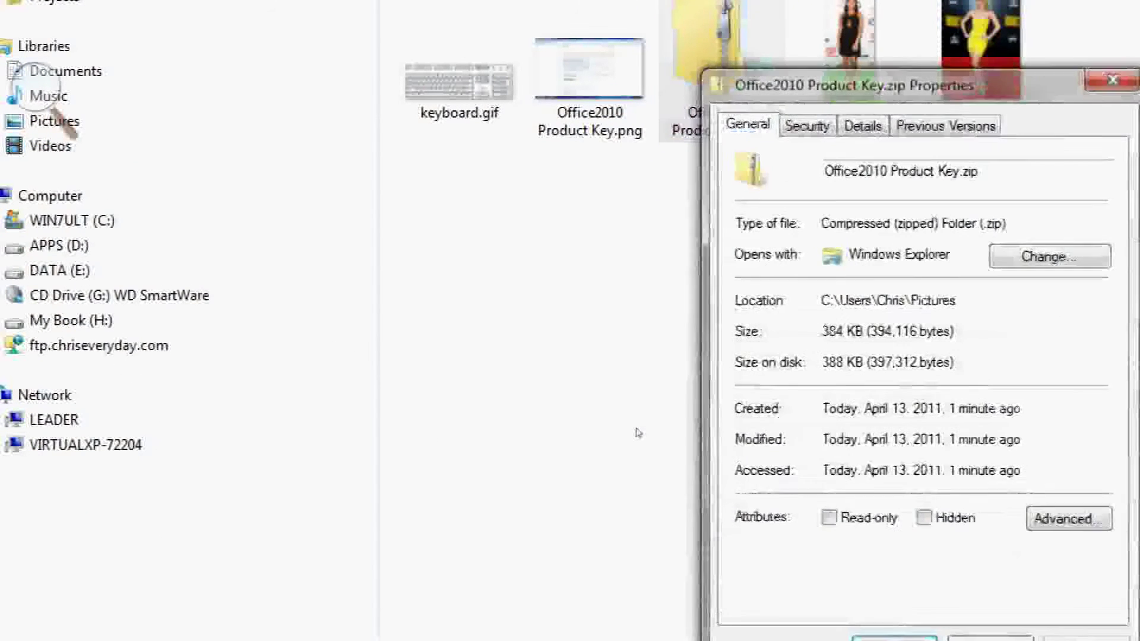
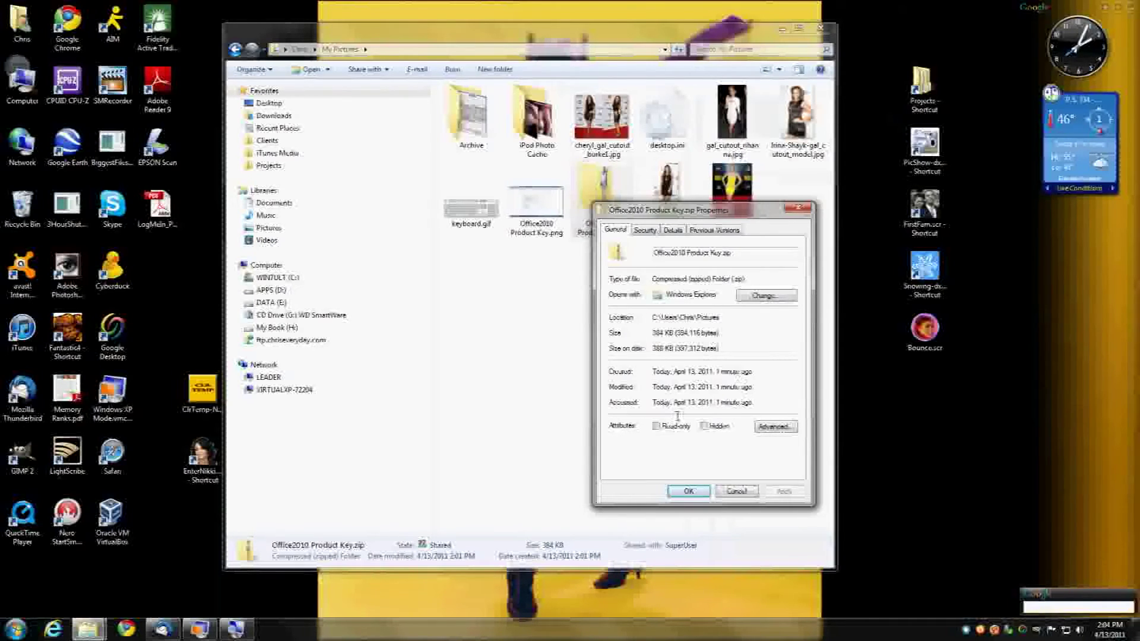
{"action": "left_click", "coordinate": [733, 494]}
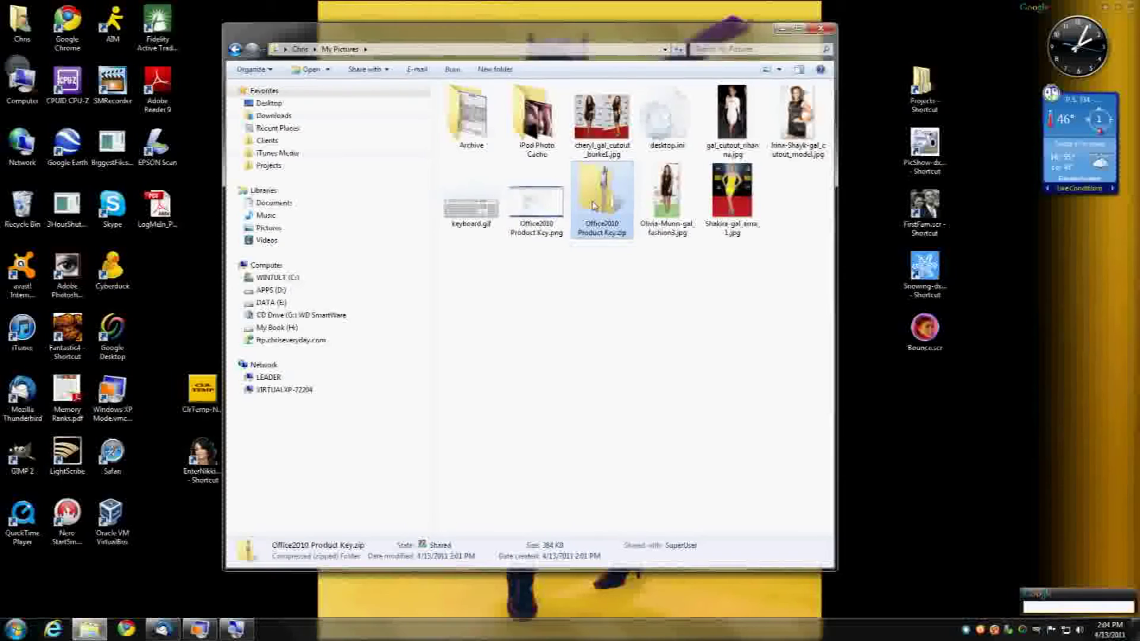
{"action": "mouse_move", "coordinate": [595, 204]}
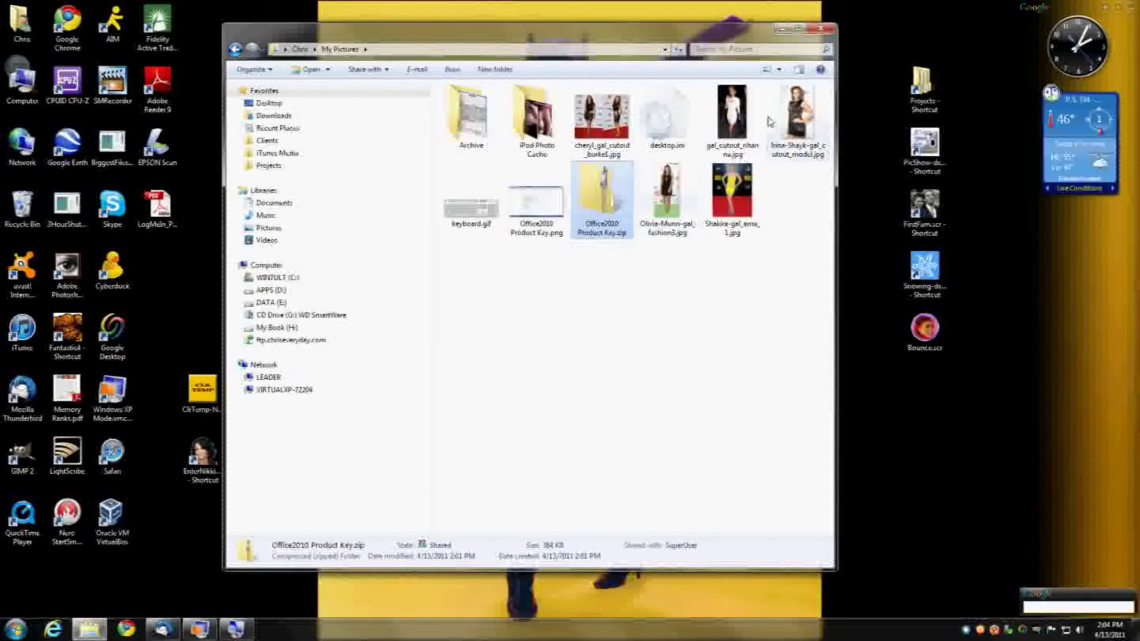
{"action": "left_click", "coordinate": [824, 33]}
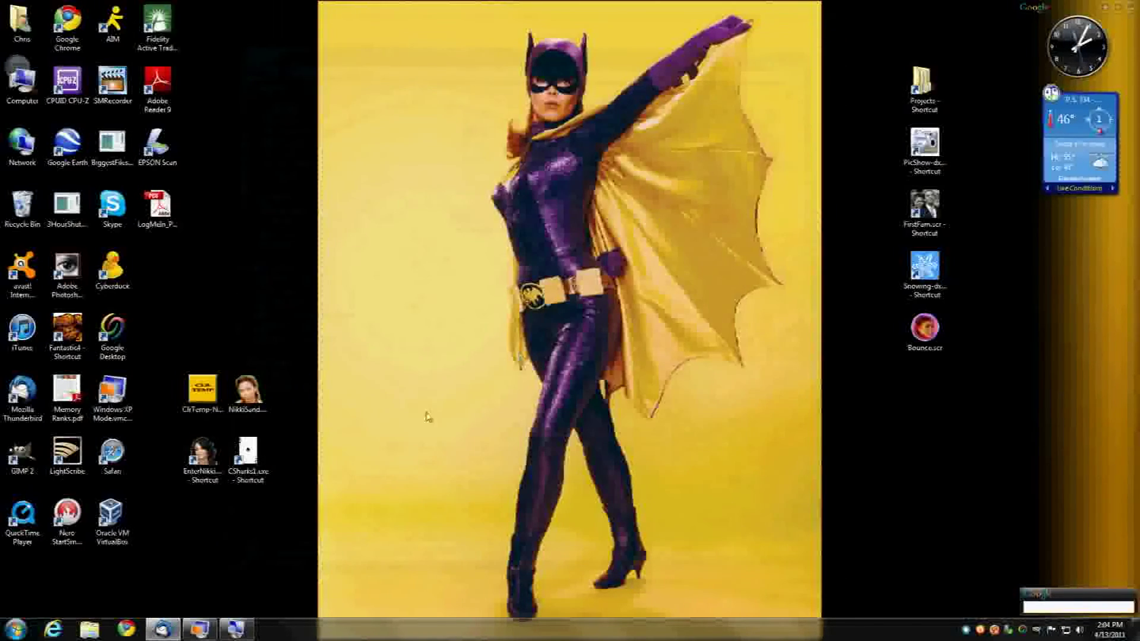
Step: Switch to the Windows XP Mode virtual PC and open My Pictures inside My Documents
{"action": "left_click", "coordinate": [237, 631]}
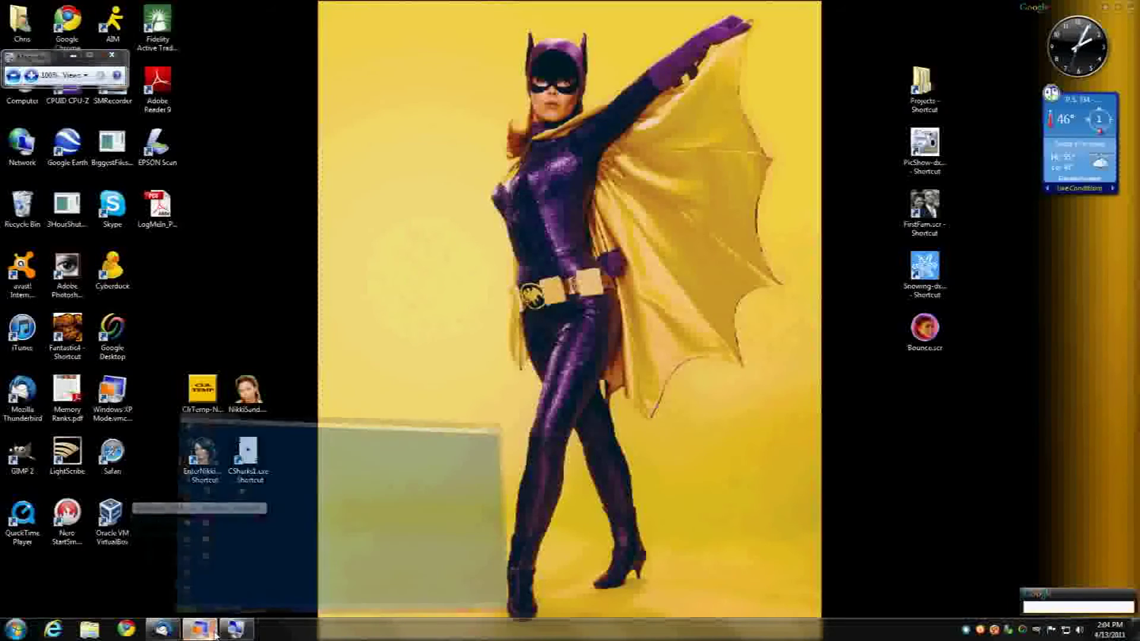
{"action": "left_click", "coordinate": [214, 634]}
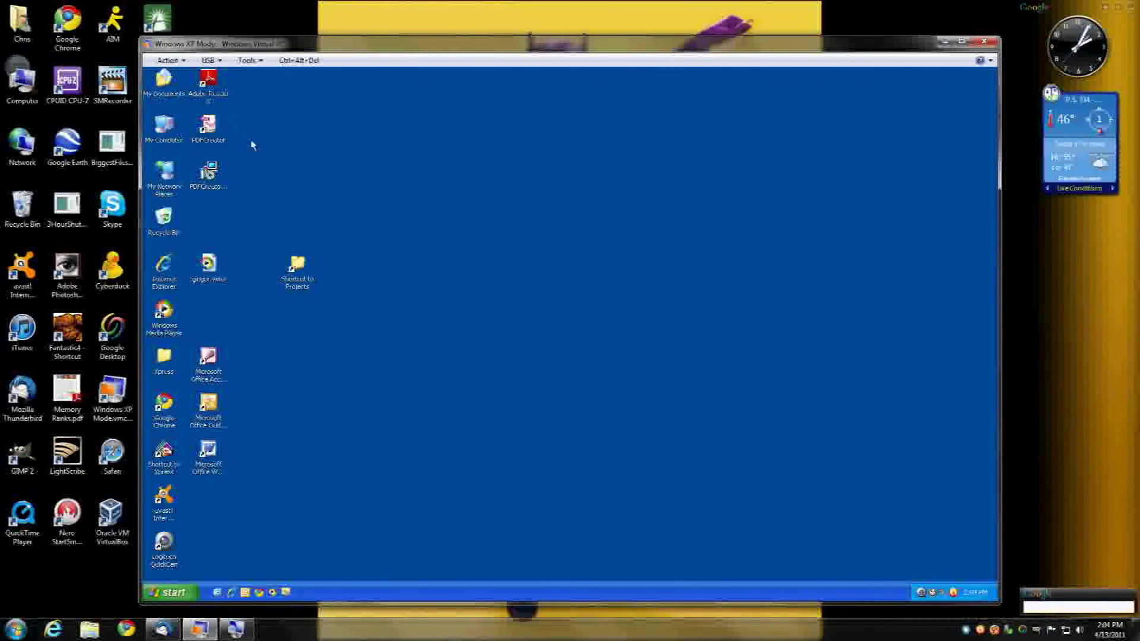
{"action": "double_click", "coordinate": [165, 83]}
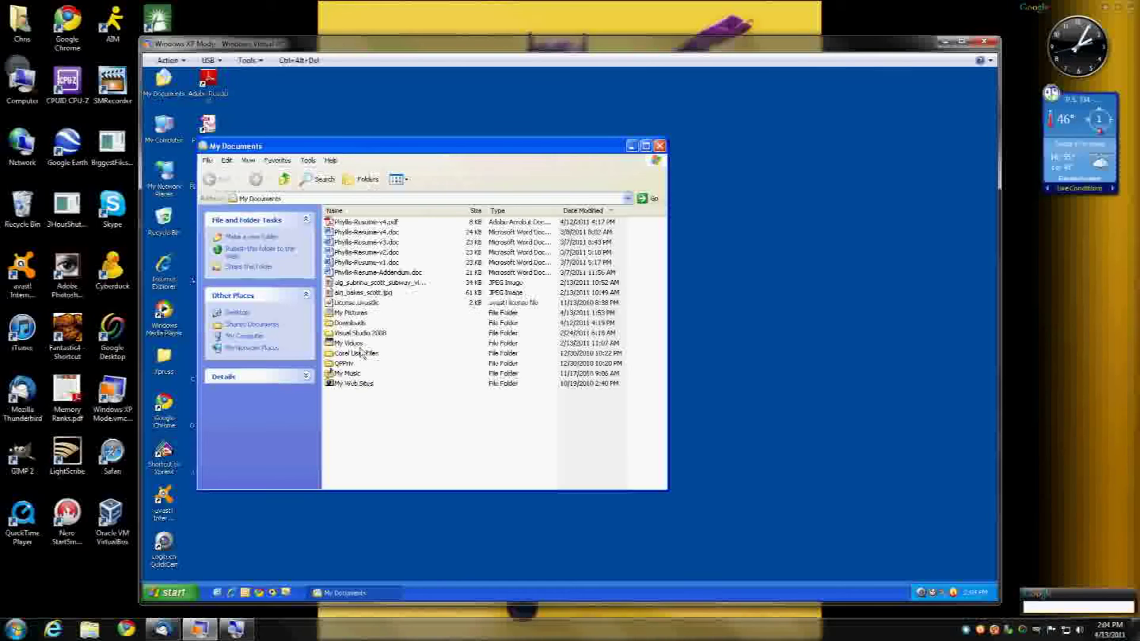
{"action": "left_click", "coordinate": [360, 313]}
{"action": "key", "text": "Return"}
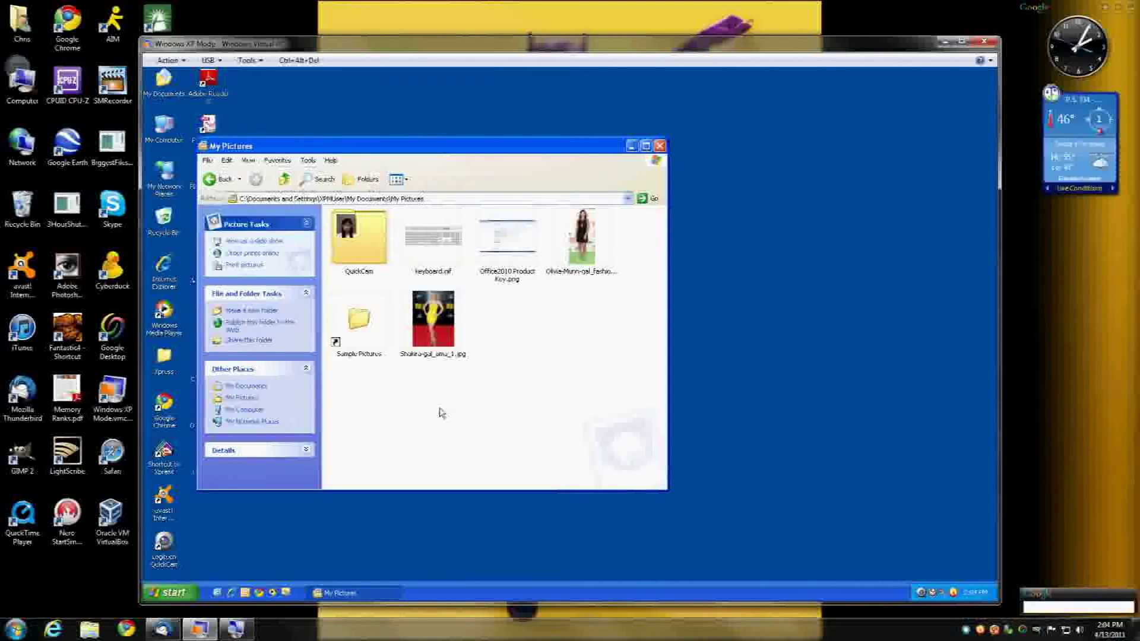
Step: In XP's My Pictures, compress the keyboard, Office2010 Product Key, Olivia-Munn and Shakira image files into a zipped folder
{"action": "left_click_drag", "start_coordinate": [430, 396], "coordinate": [599, 260]}
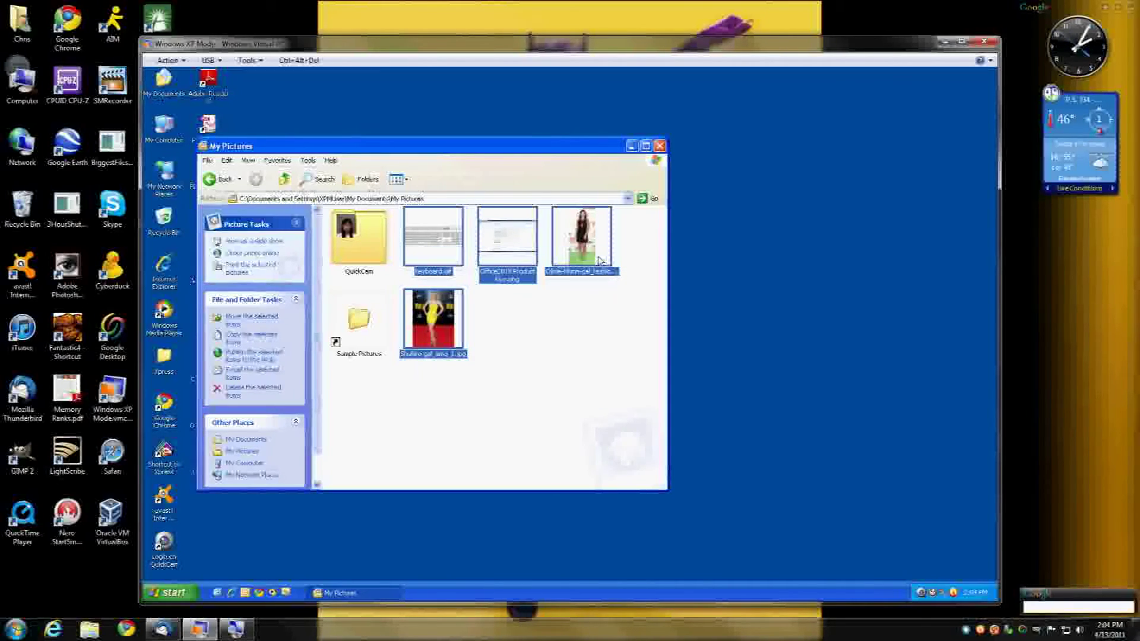
{"action": "right_click", "coordinate": [518, 256]}
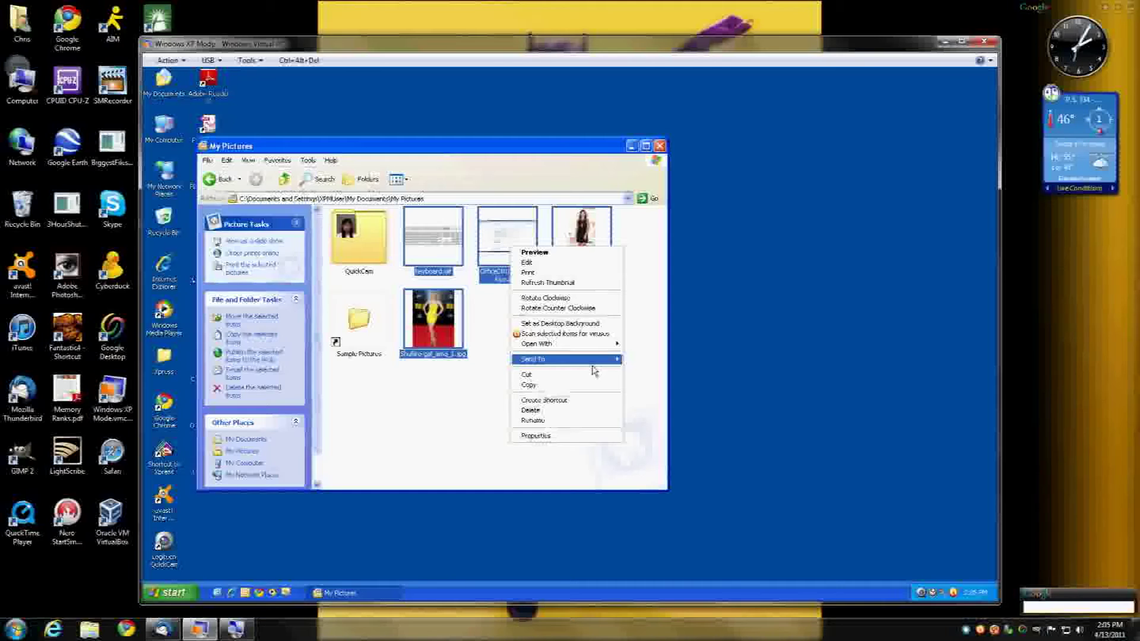
{"action": "mouse_move", "coordinate": [594, 360]}
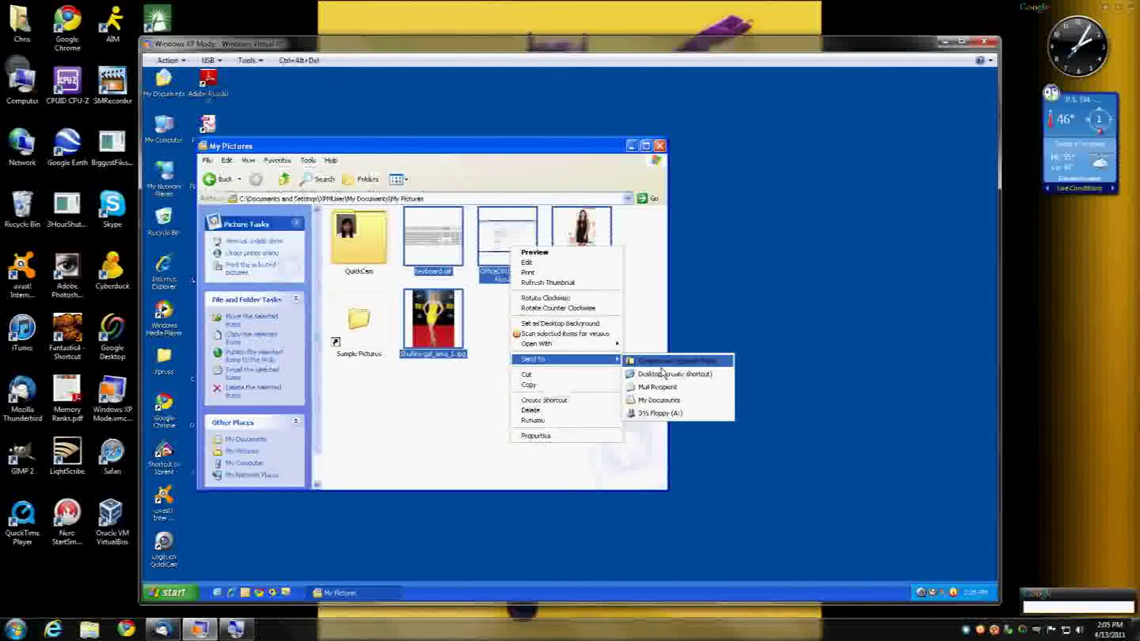
{"action": "key", "text": "Return"}
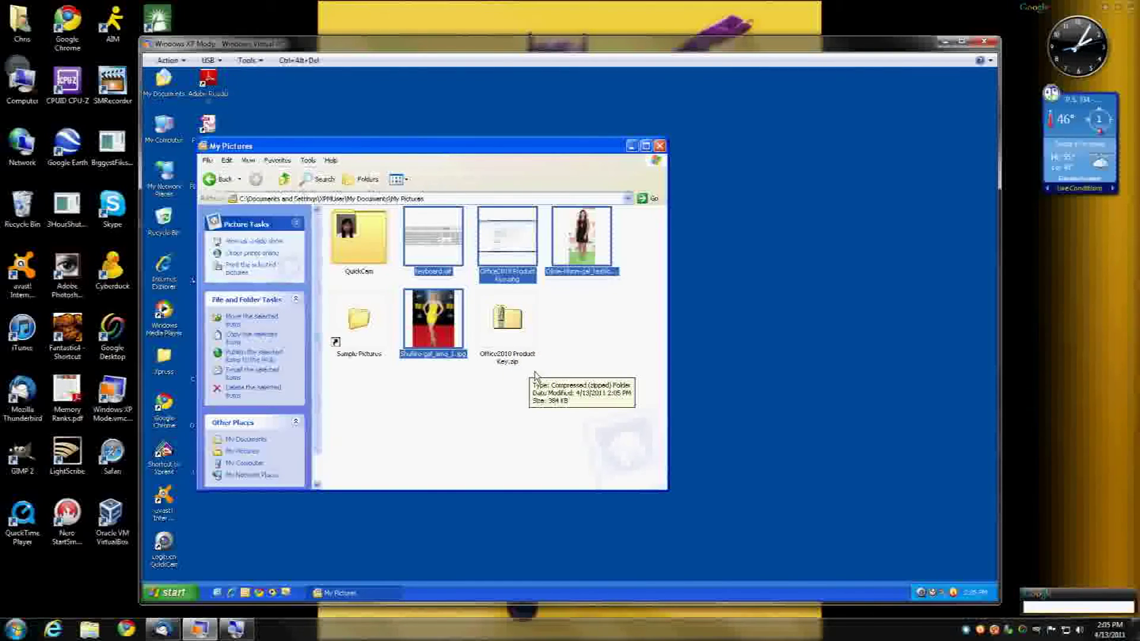
Step: Examine the size and size on disk in the properties of XP's Office2010 Product Key.zip
{"action": "left_click", "coordinate": [521, 332]}
{"action": "right_click", "coordinate": [516, 326]}
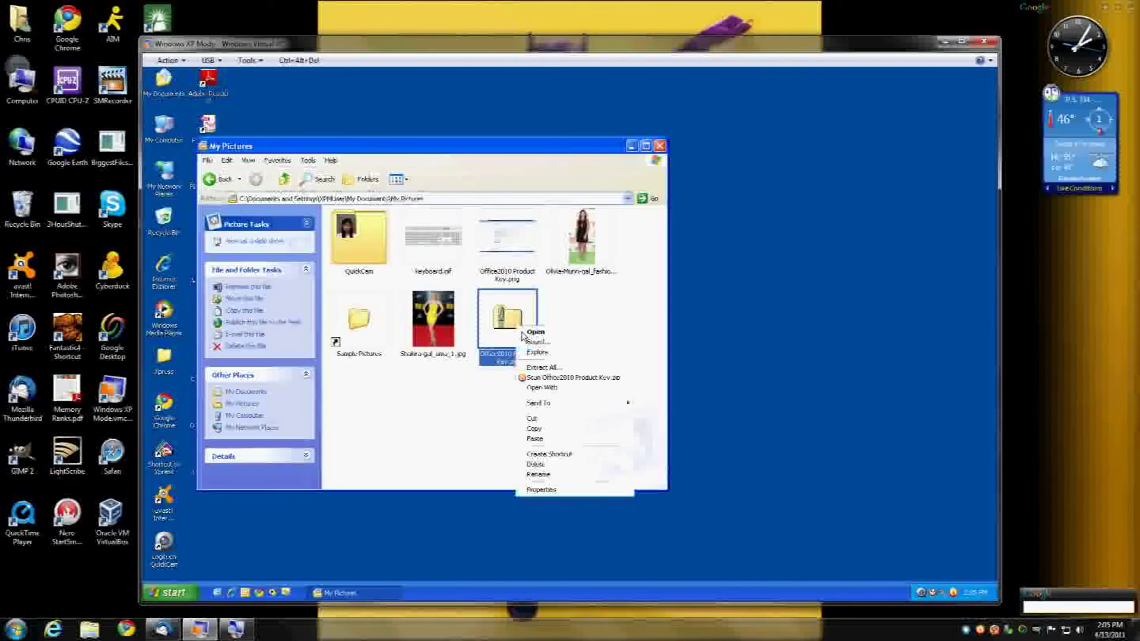
{"action": "left_click", "coordinate": [561, 490]}
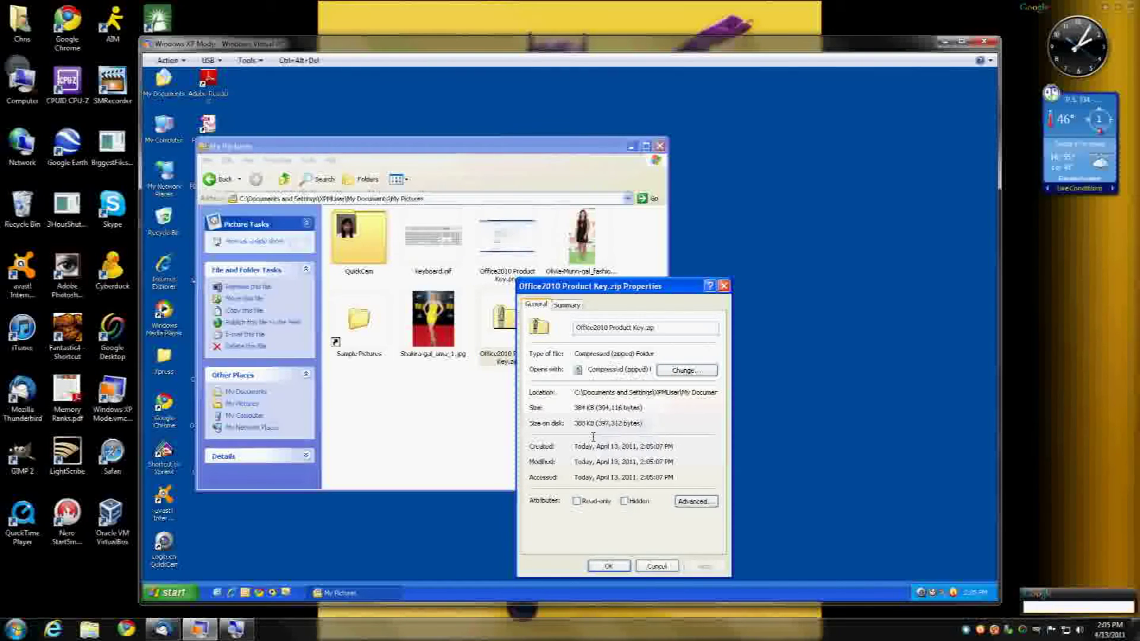
{"action": "left_click", "coordinate": [657, 565]}
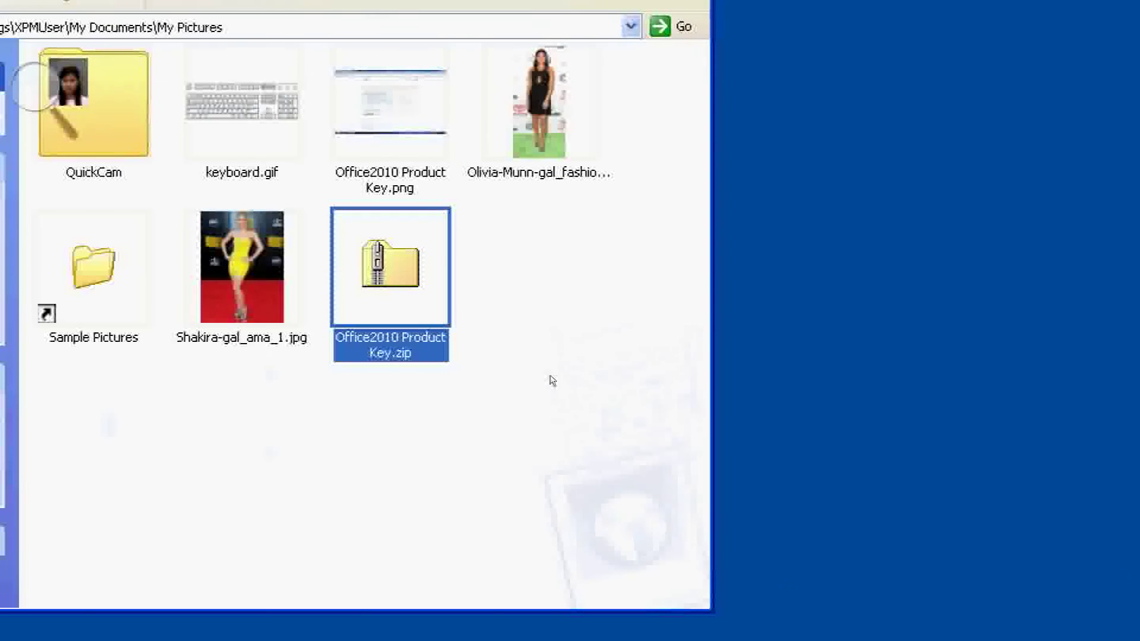
{"action": "right_click", "coordinate": [400, 262]}
{"action": "key", "text": "Up"}
{"action": "key", "text": "Return"}
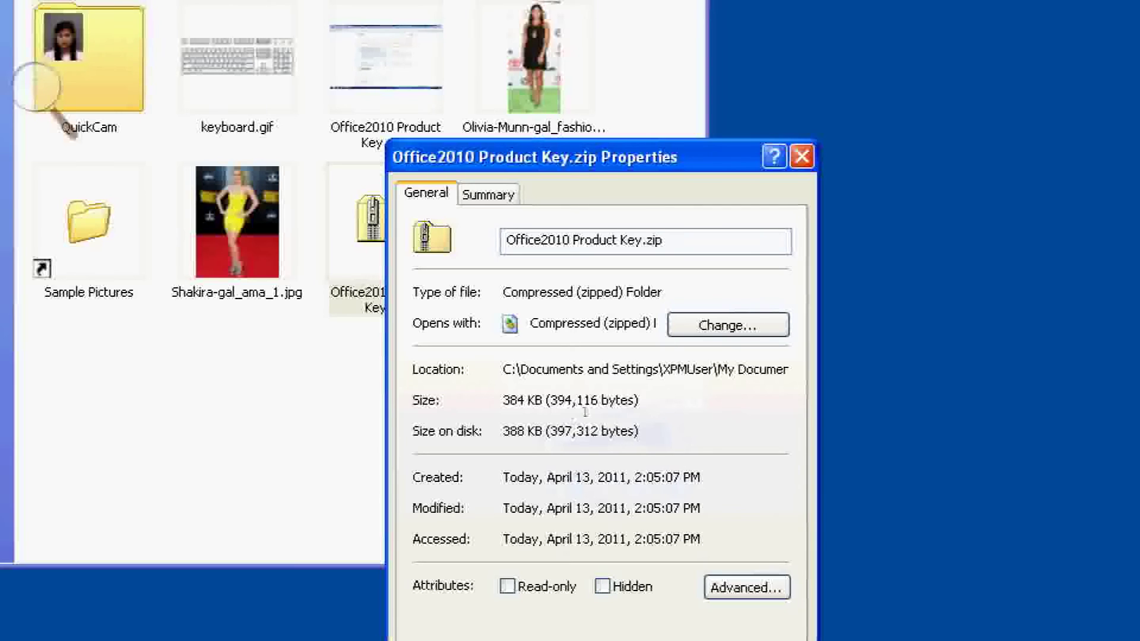
{"action": "key", "text": "Escape"}
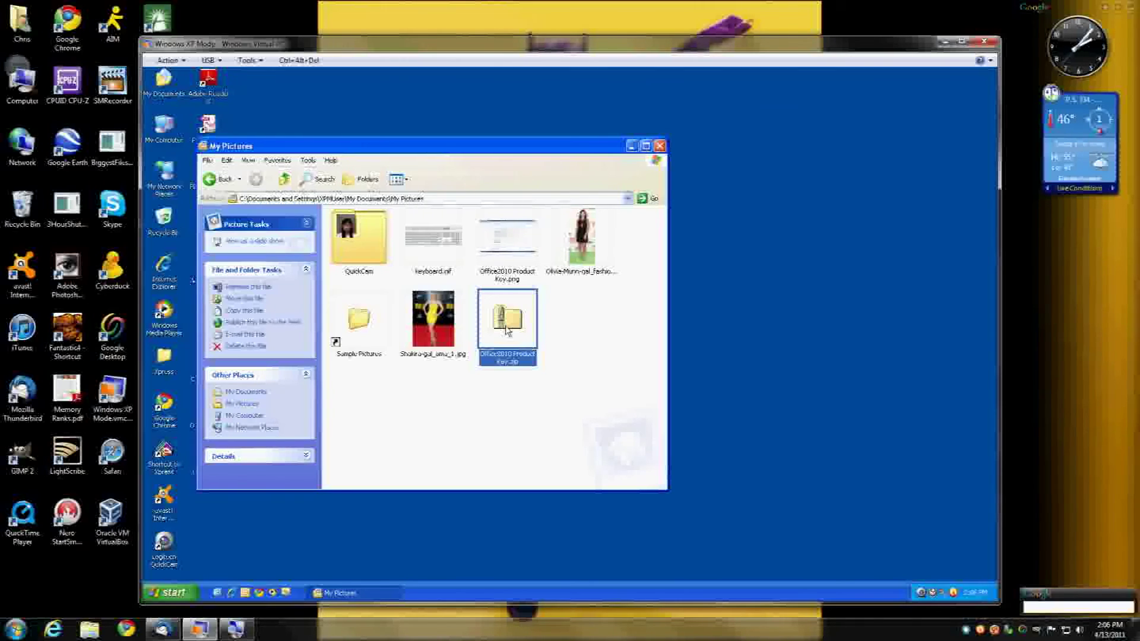
Step: Extract Office2010 Product Key.zip into an Office2010 Product Key folder in My Pictures, show the extracted files, and close their window
{"action": "right_click", "coordinate": [506, 330]}
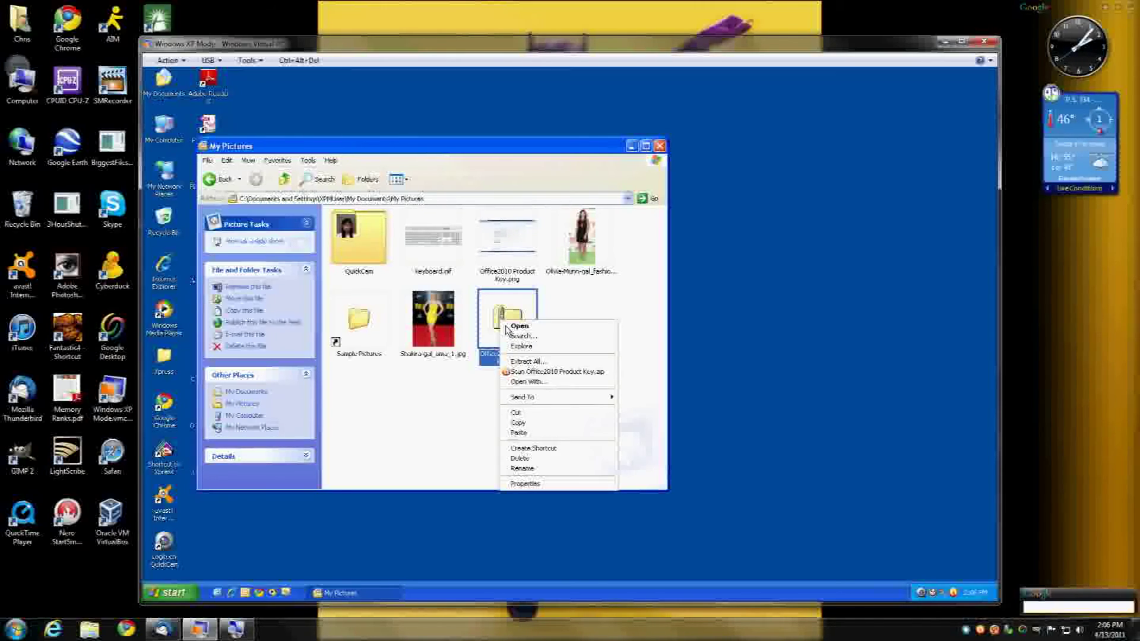
{"action": "left_click", "coordinate": [527, 363]}
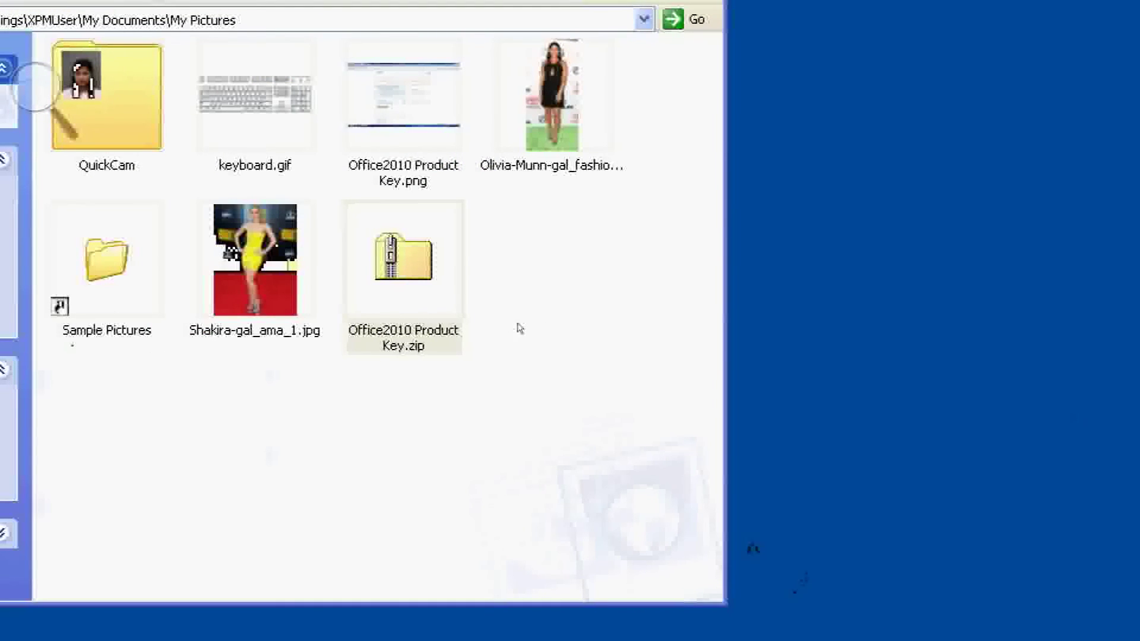
{"action": "key", "text": "shift+F10"}
{"action": "key", "text": "Down"}
{"action": "key", "text": "Down"}
{"action": "key", "text": "Down"}
{"action": "key", "text": "Down"}
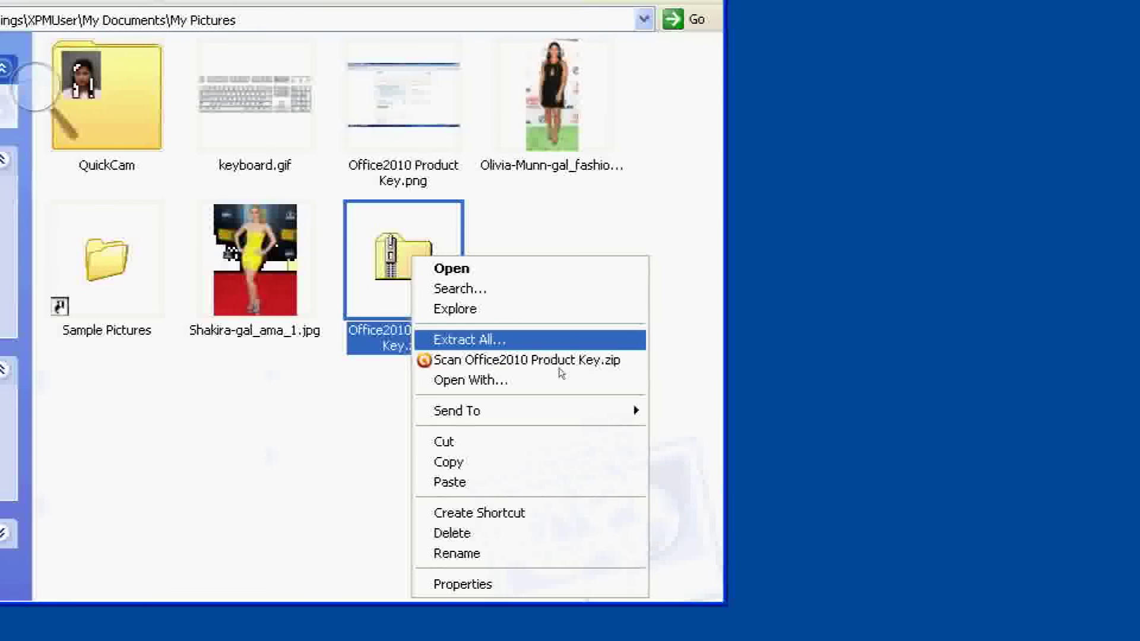
{"action": "key", "text": "Return"}
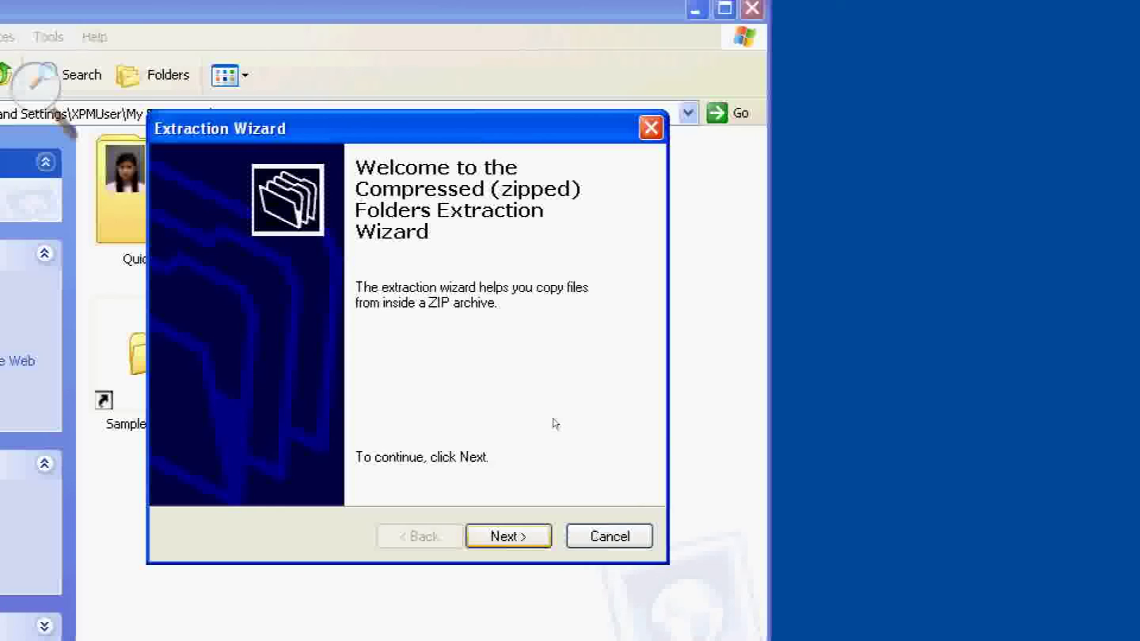
{"action": "key", "text": "Return"}
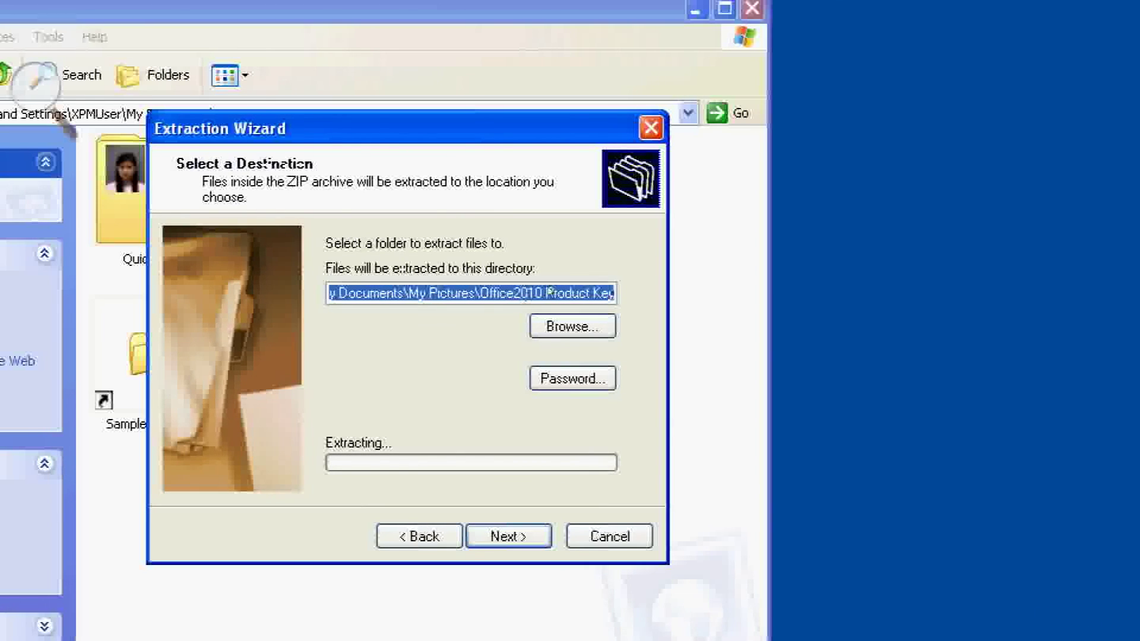
{"action": "key", "text": "Return"}
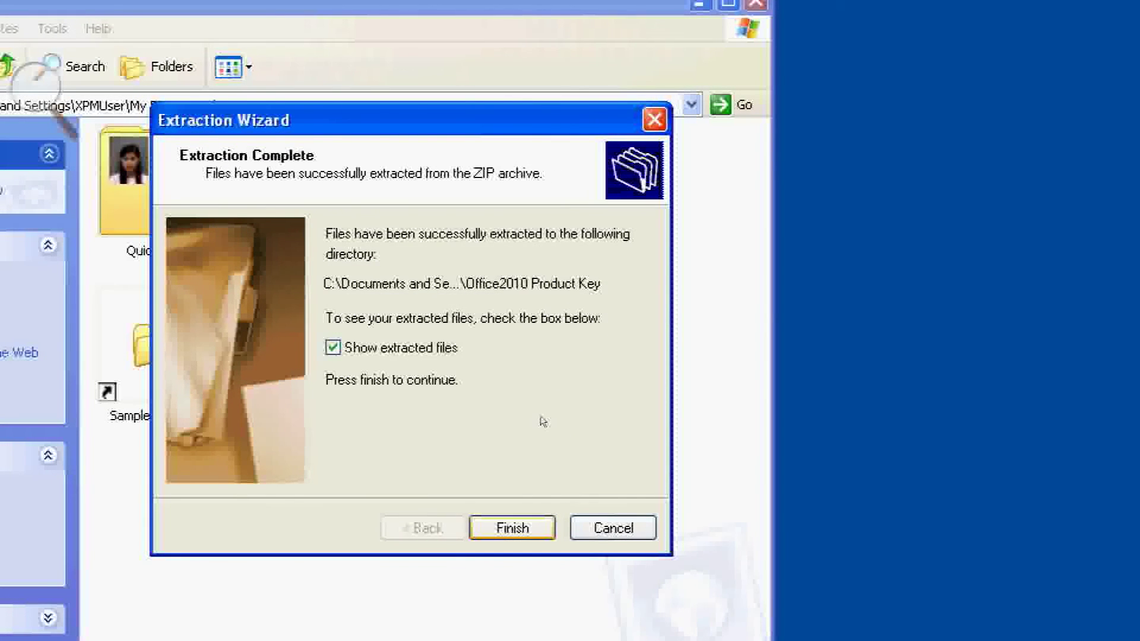
{"action": "key", "text": "Return"}
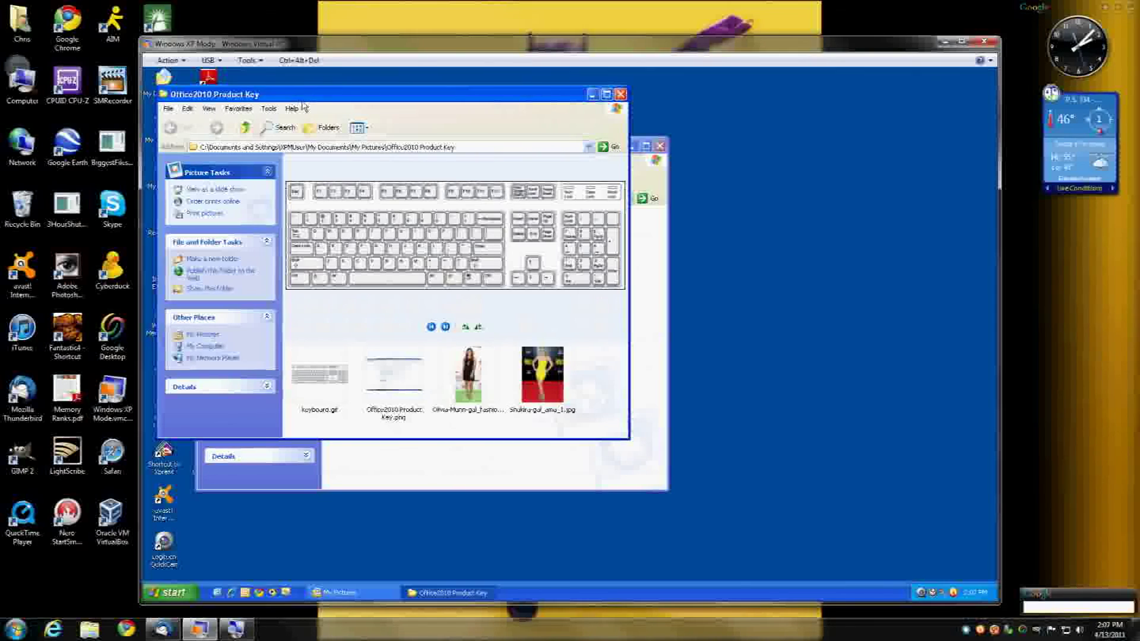
{"action": "left_click", "coordinate": [620, 96]}
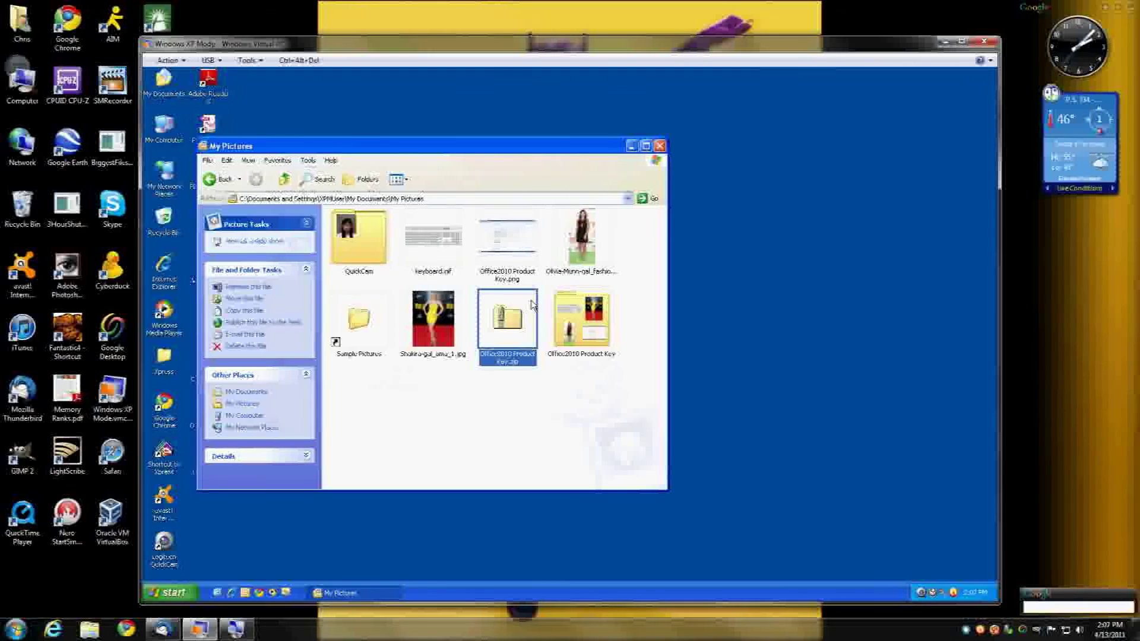
{"action": "right_click", "coordinate": [513, 319]}
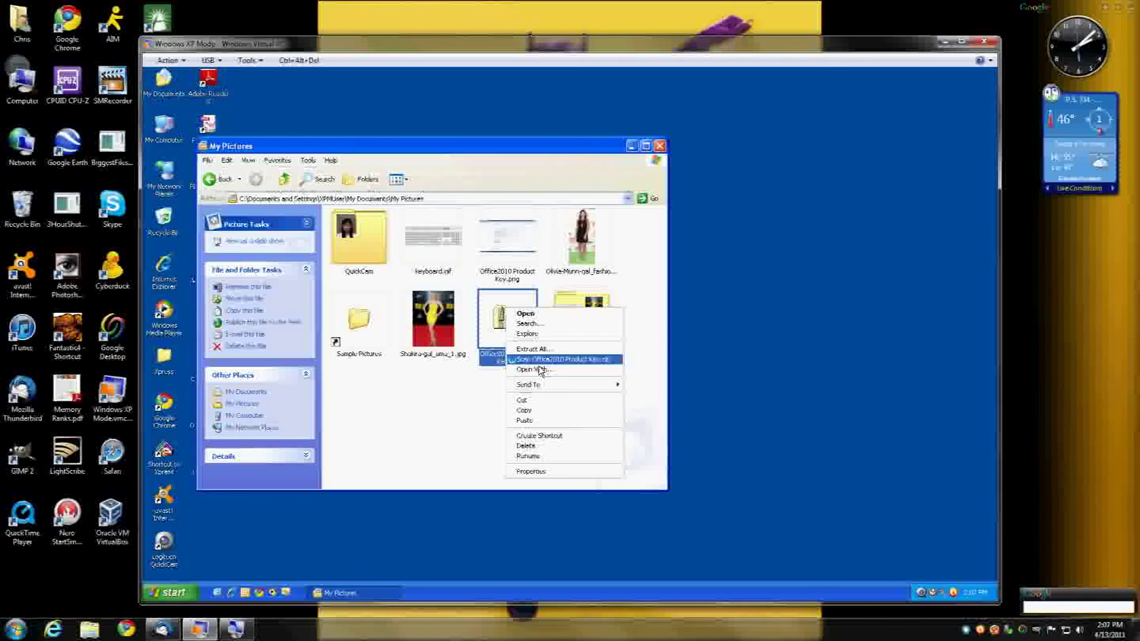
{"action": "left_click", "coordinate": [487, 398]}
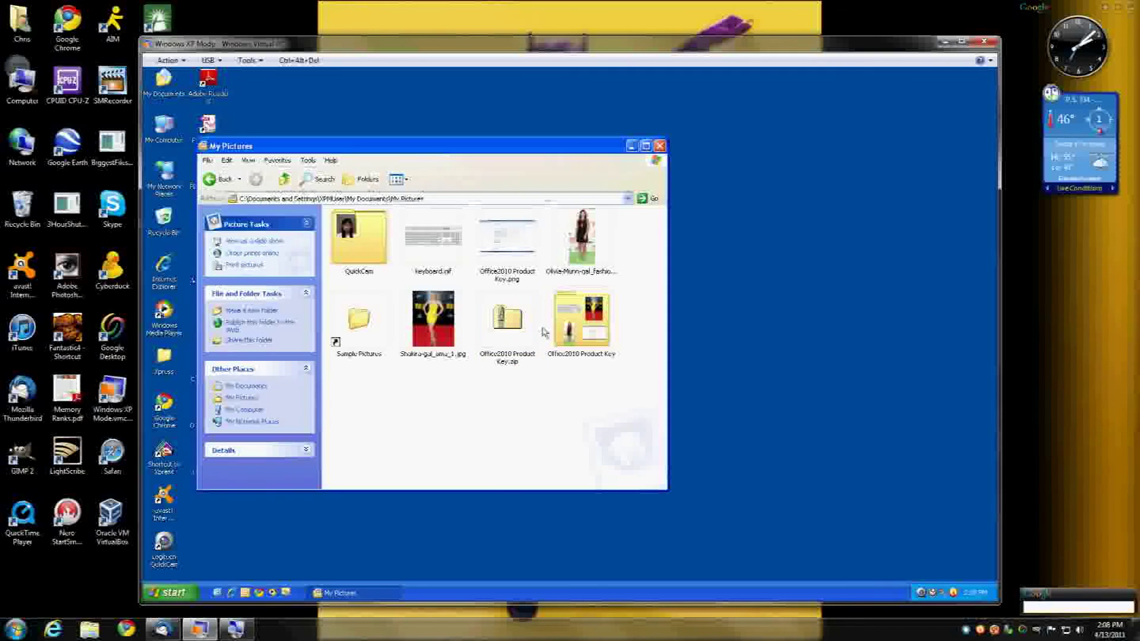